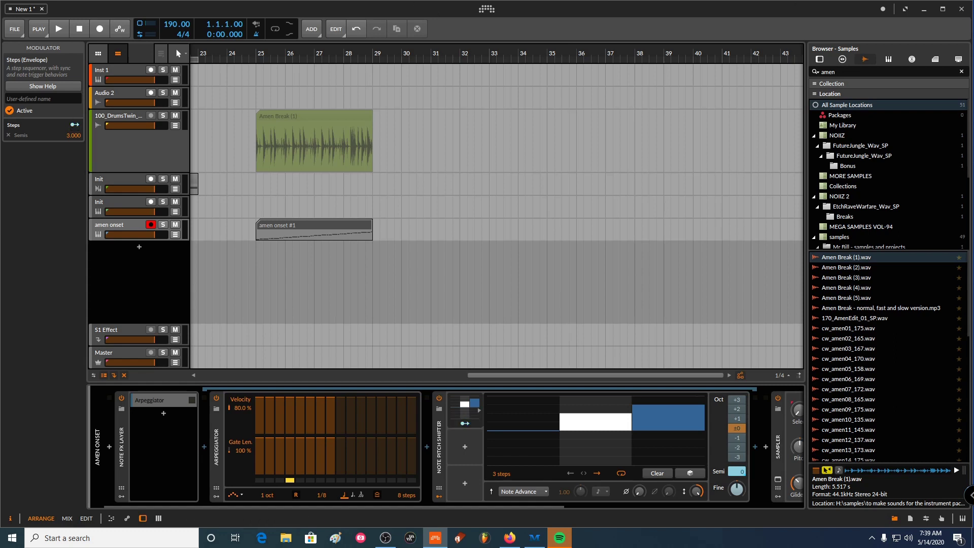
Bring up the Arpeggio Breaks reference video in Firefox, and return to the Bitwig arrangement
drag(973, 37, 637, 36)
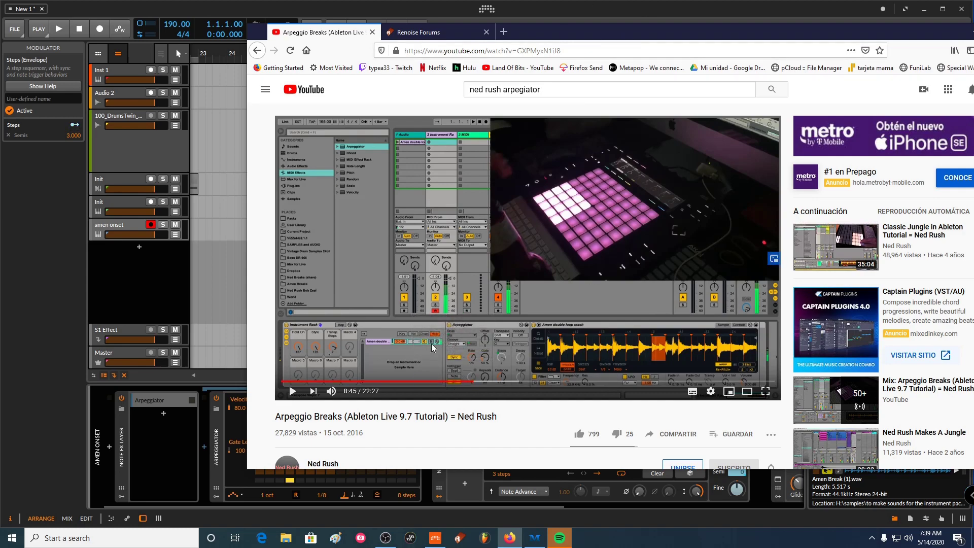
drag(568, 36, 617, 75)
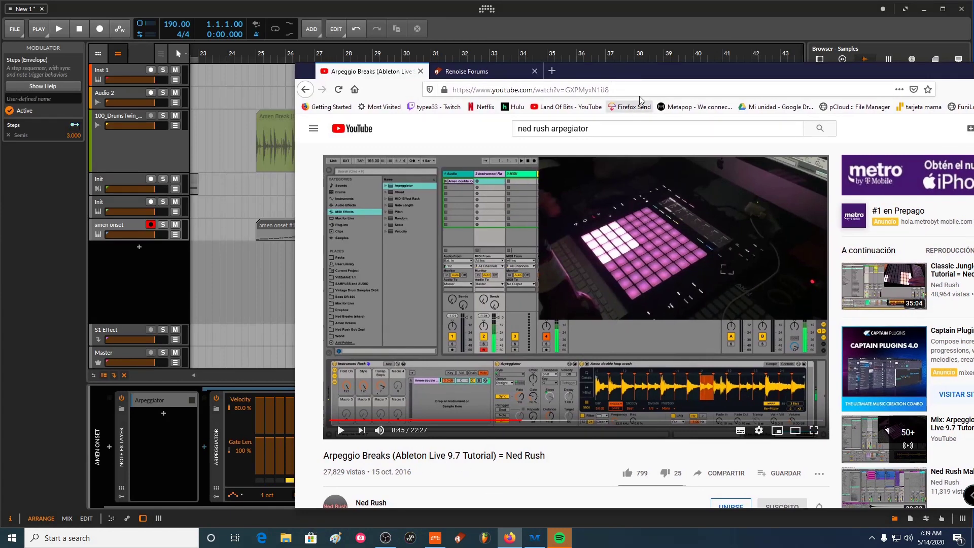
key(alt+Tab)
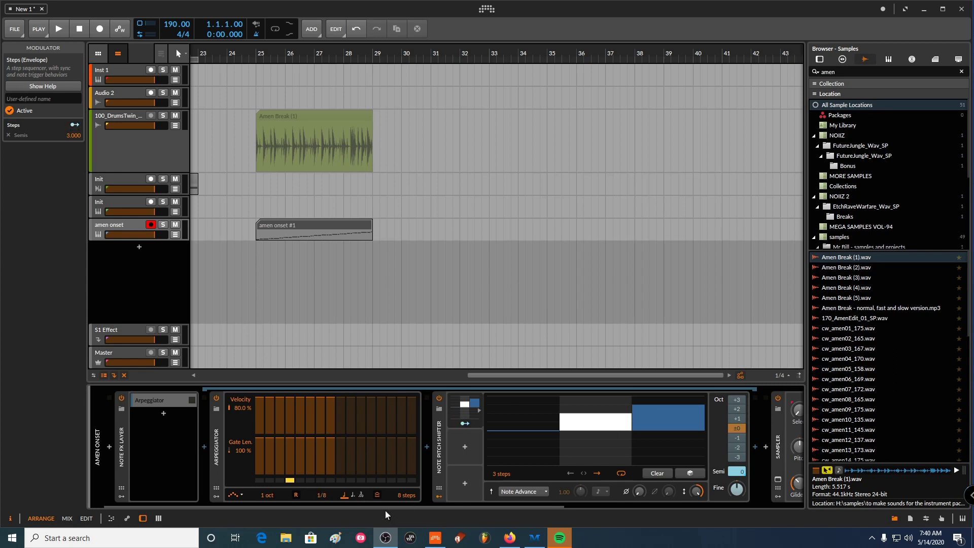
drag(382, 508, 394, 507)
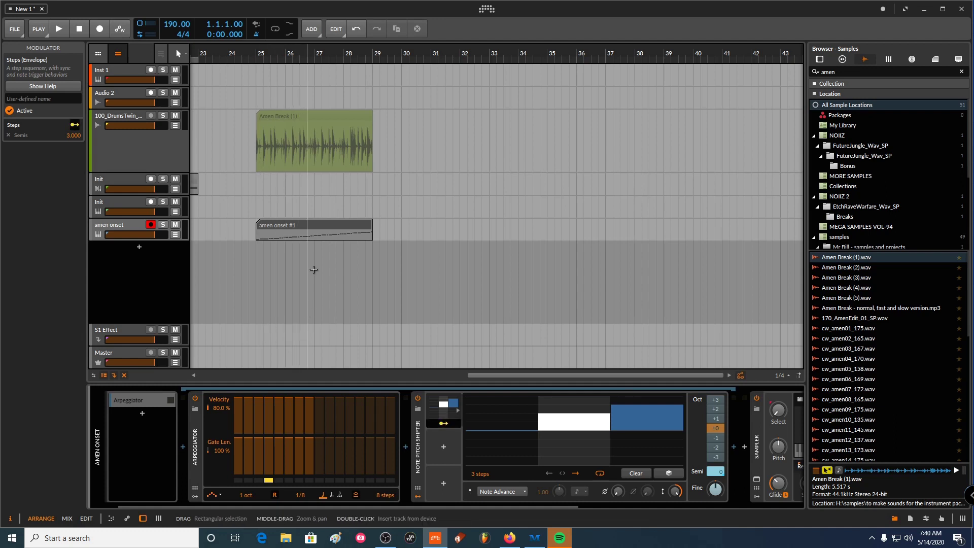
Copy the Amen Break (1) audio clip to bar 32 on its track and set the project tempo to 174 BPM
click(292, 116)
drag(291, 117, 497, 114)
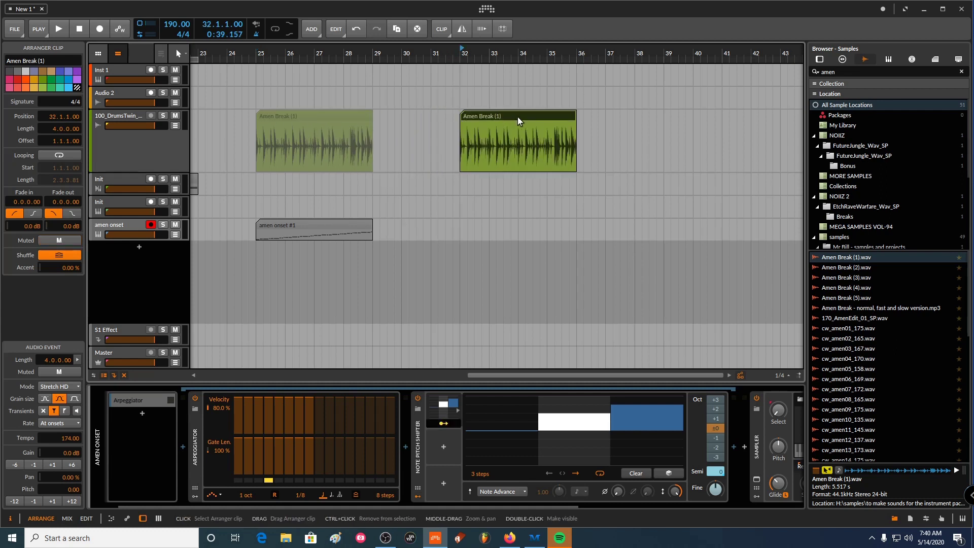
double_click(175, 26)
text(174)
key(Return)
Loop the region of the copied Amen Break clip, bars 32 to 36, and audition it
click(474, 118)
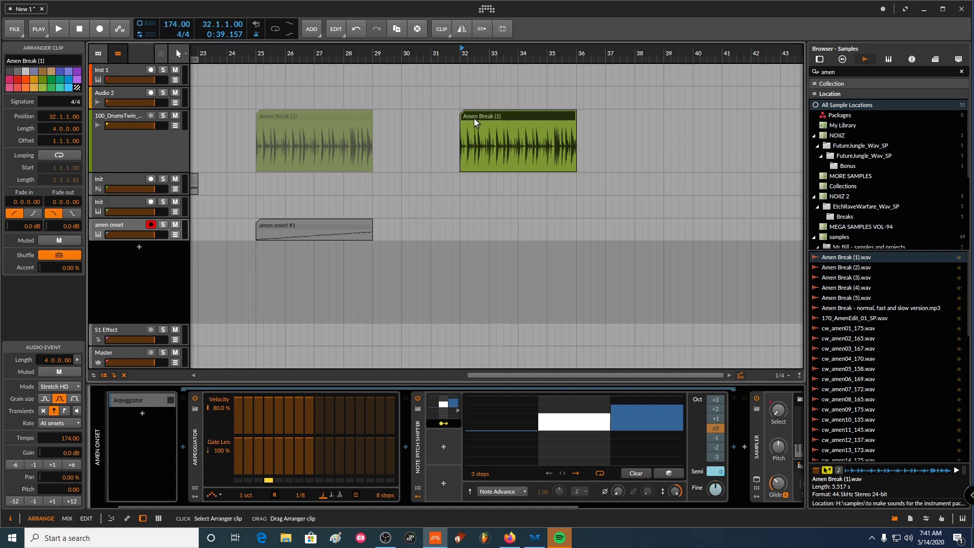
key(space)
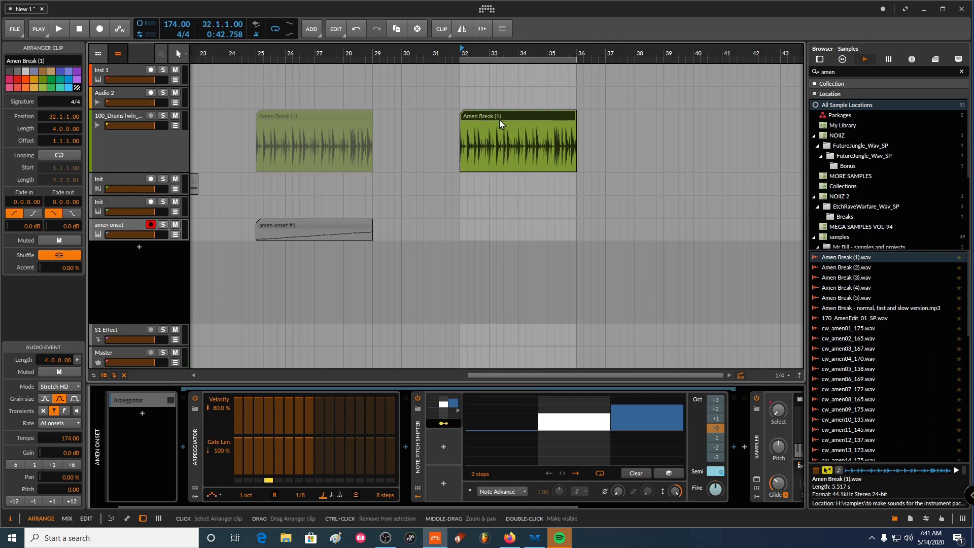
key(space)
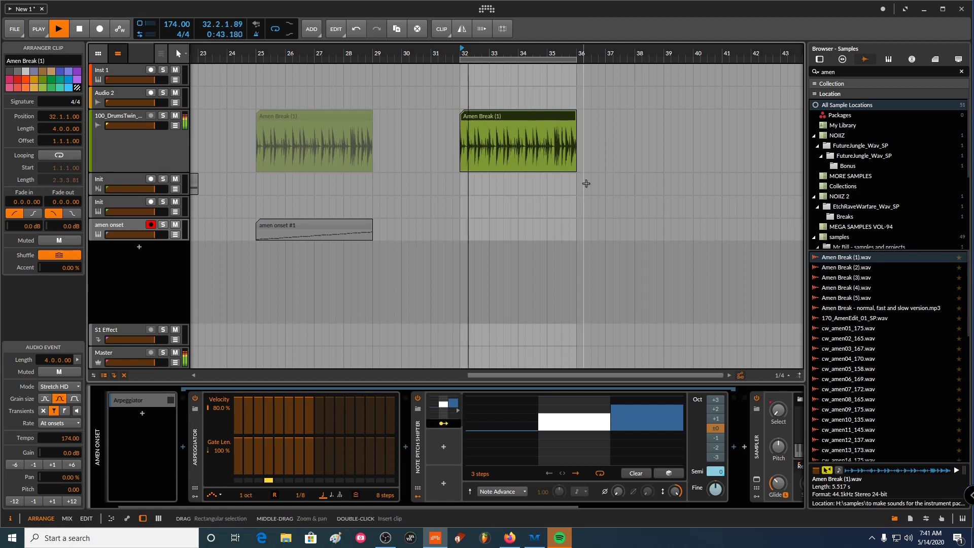
key(space)
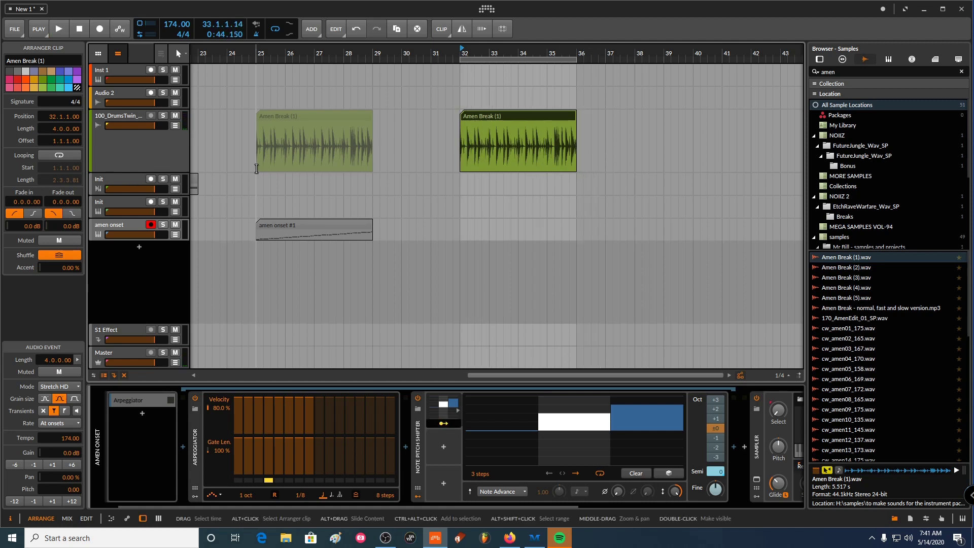
Slice the copied Amen Break clip to a multisample at its onsets, using Bounce and Slice with the Pre-Fader source
right_click(479, 117)
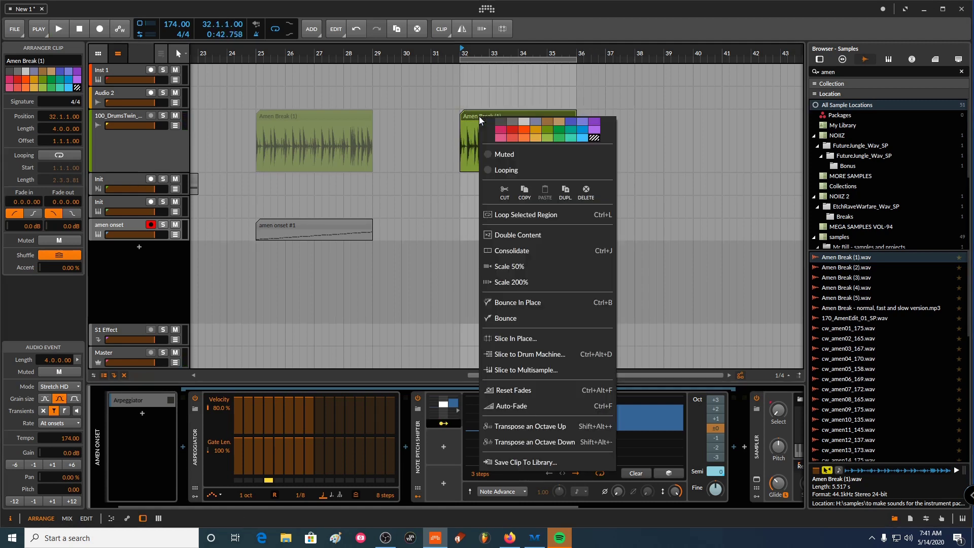
click(549, 370)
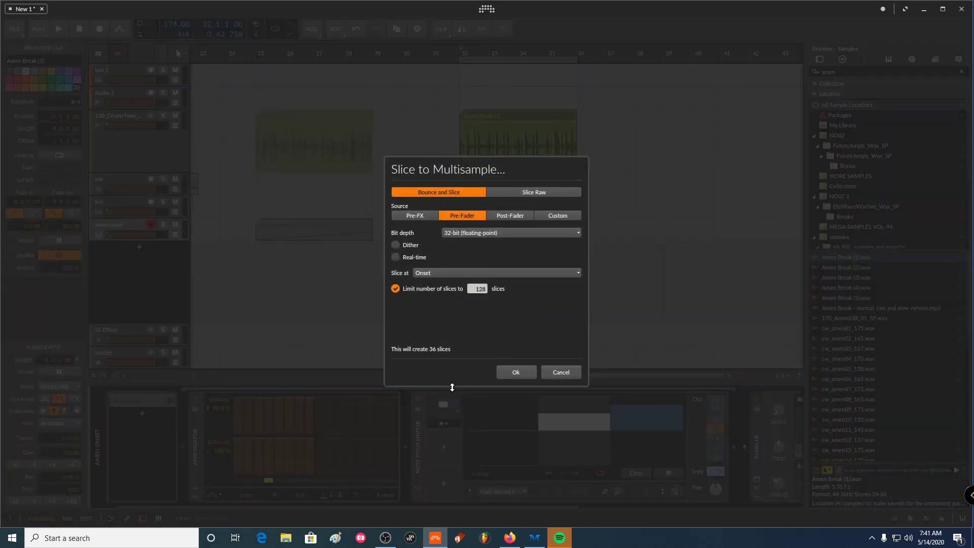
click(514, 372)
Rename the new sliced Sampler track as okkk
click(102, 249)
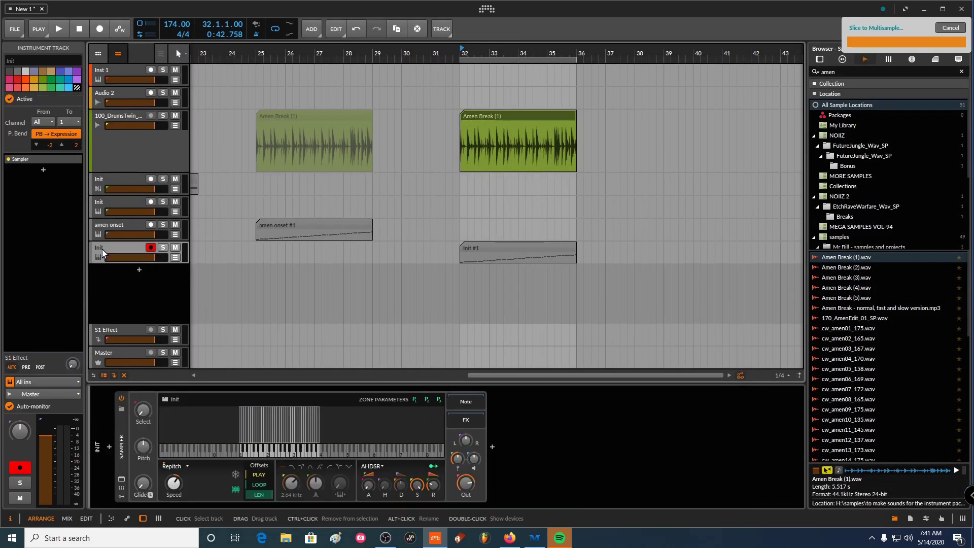
key(ctrl+r)
text(okkk)
key(Return)
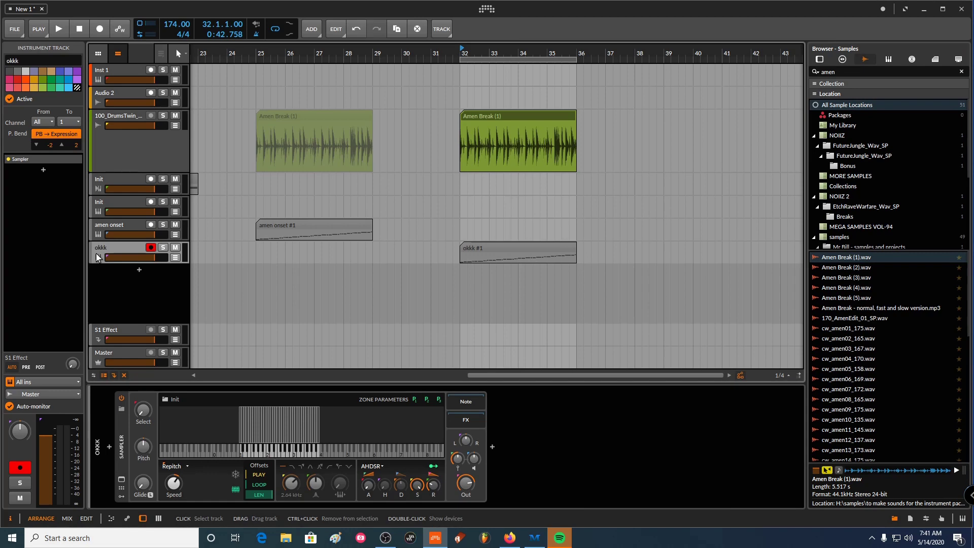
Deactivate the amen onset track and the two older Init tracks above it
click(130, 223)
shift+click(120, 183)
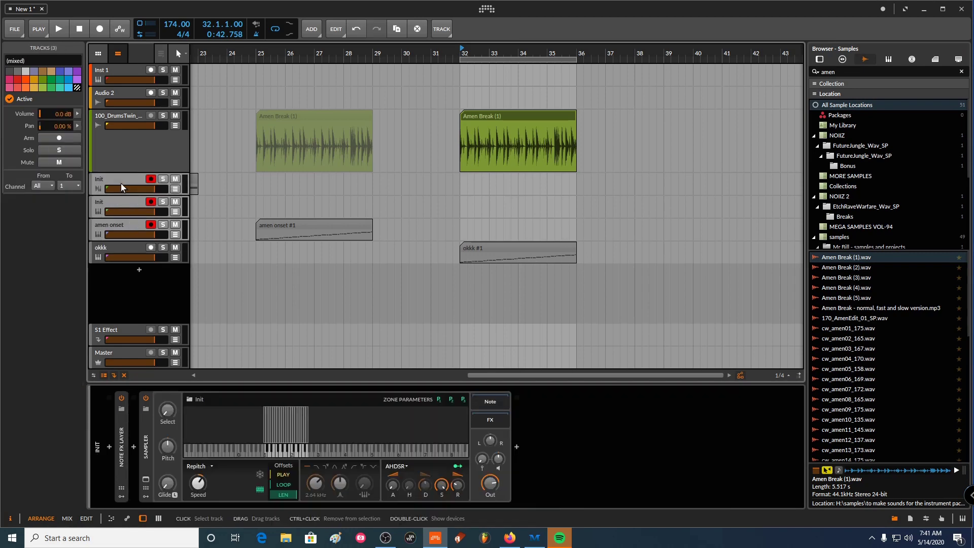
key(alt+a)
Insert an Arpeggiator before the Sampler on the okkk track and set its rate to 1/8
click(476, 249)
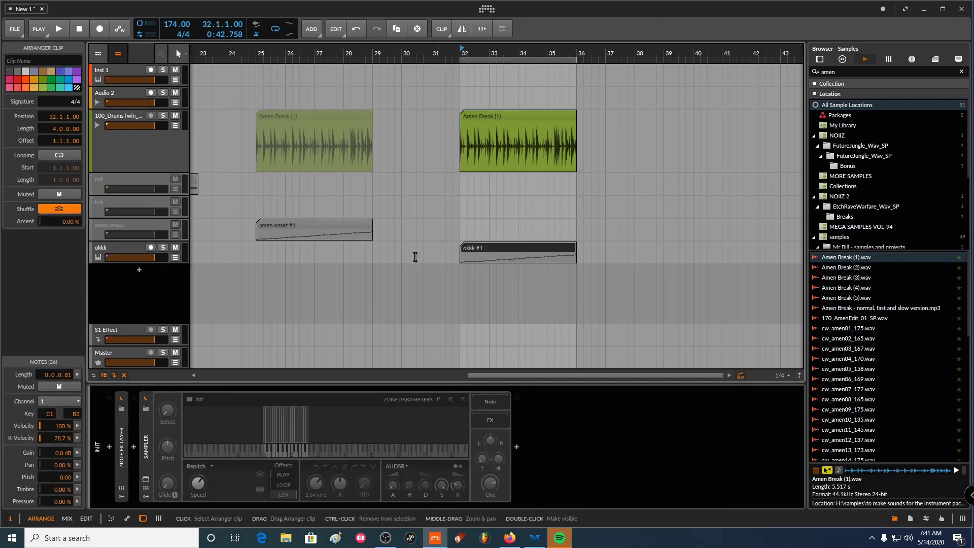
click(120, 248)
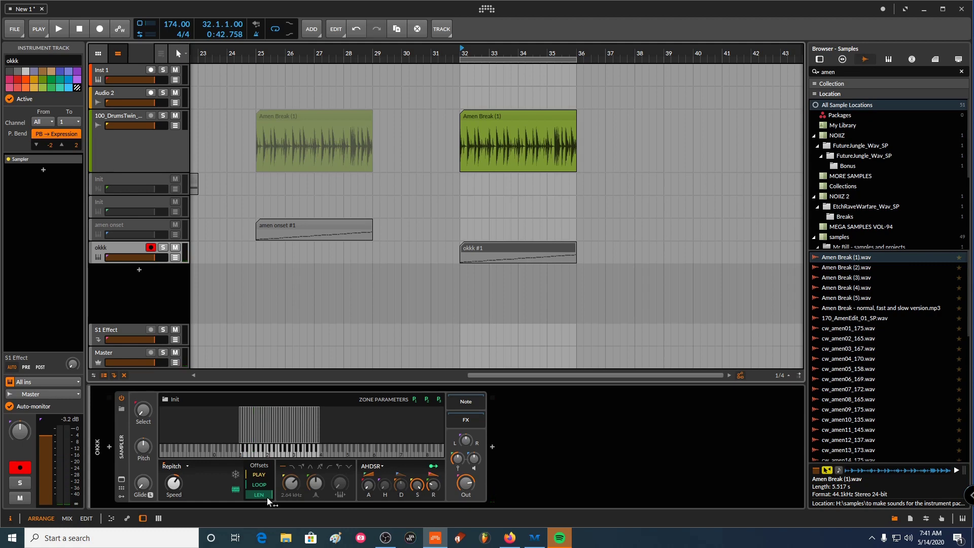
click(109, 447)
text(arp)
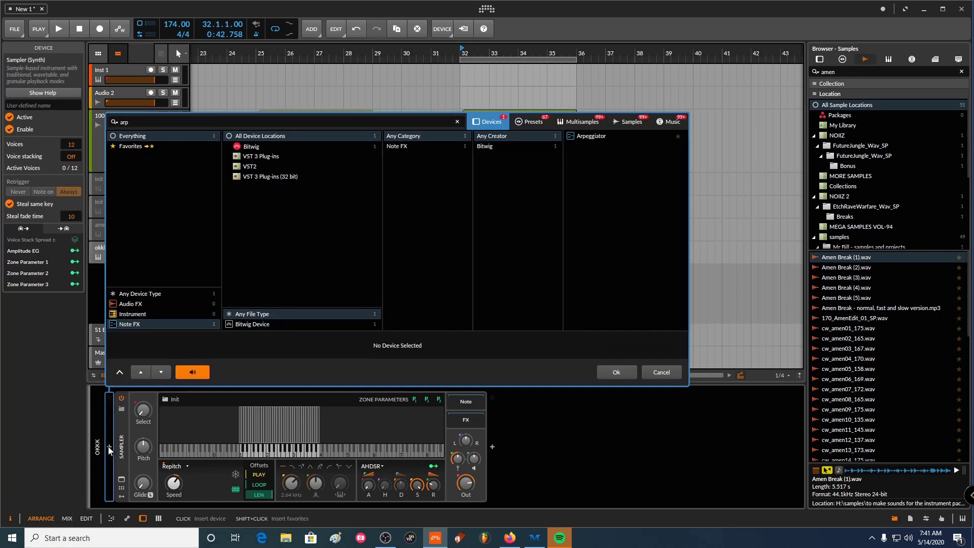
key(Return)
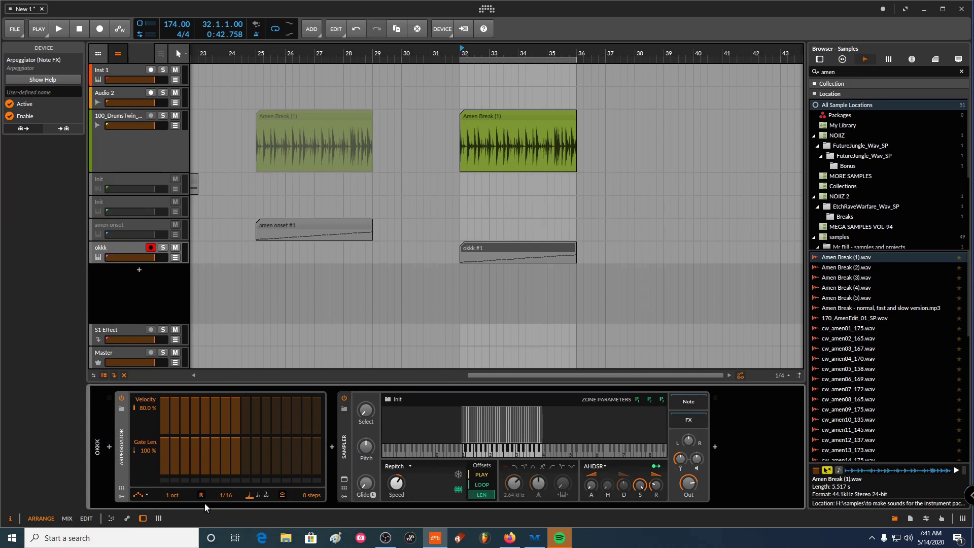
scroll(228, 494, up, 1)
click(464, 458)
Insert a Note Pitch Shifter between the Arpeggiator and the Sampler, keeping its semitone shift at 0
click(332, 448)
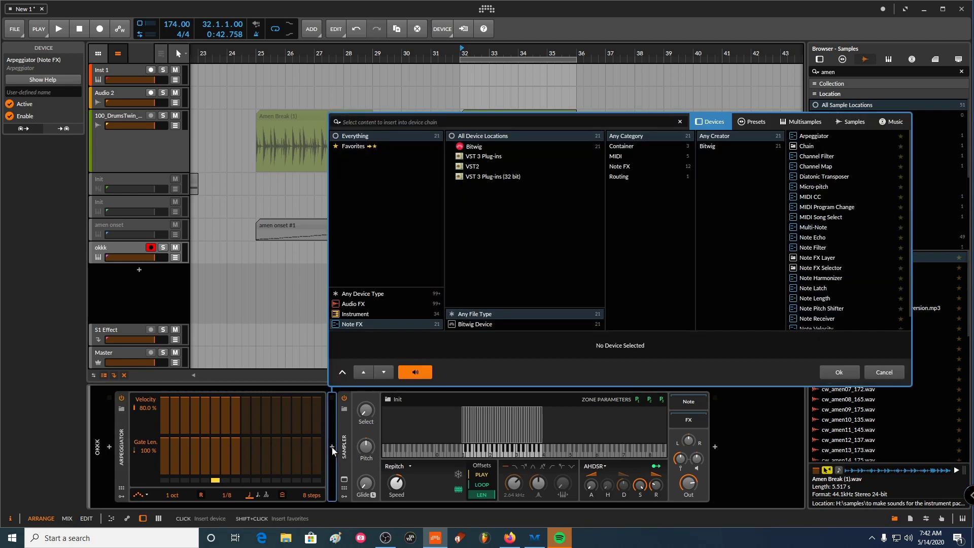
text(note)
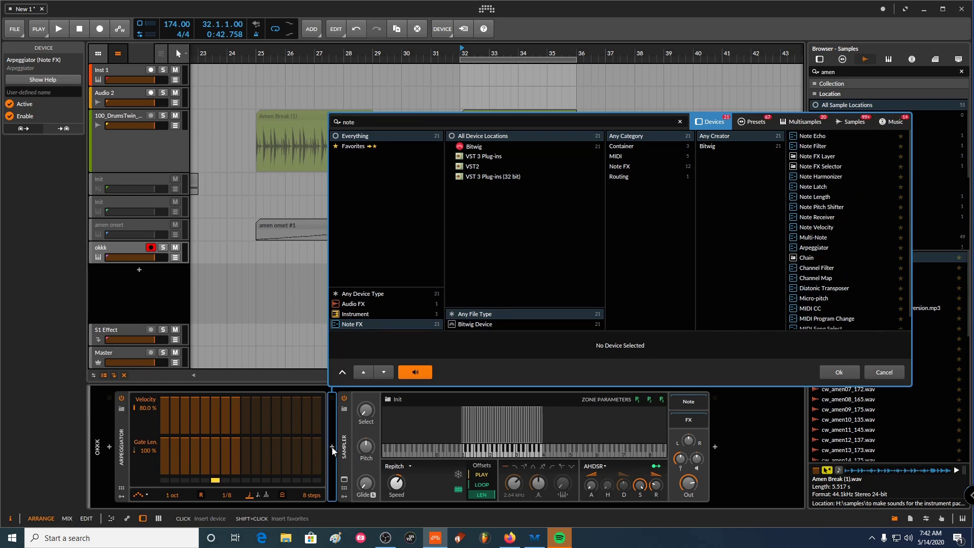
text( pitch)
key(Down)
key(Return)
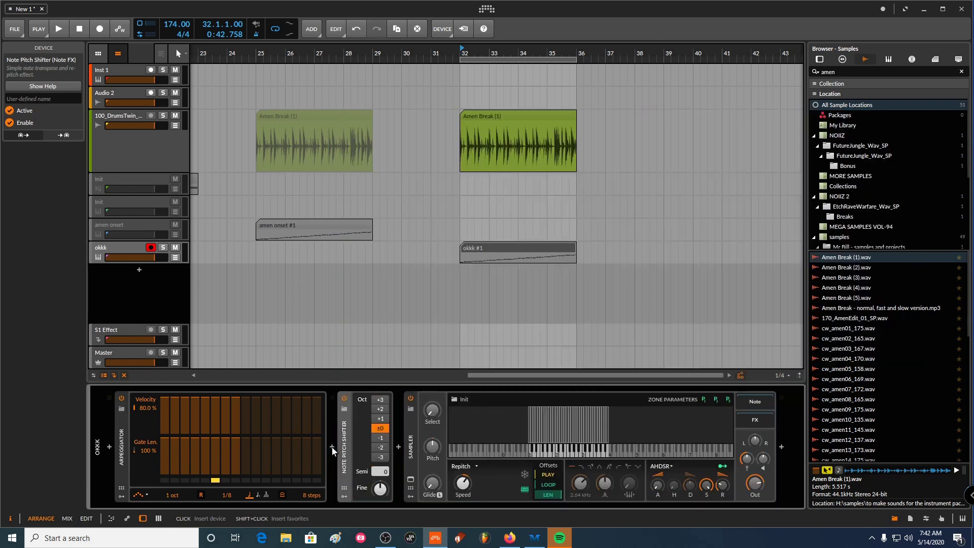
drag(385, 474, 379, 475)
Show the Note Pitch Shifter's modulator slots and add a Steps modulator to the first one
click(345, 498)
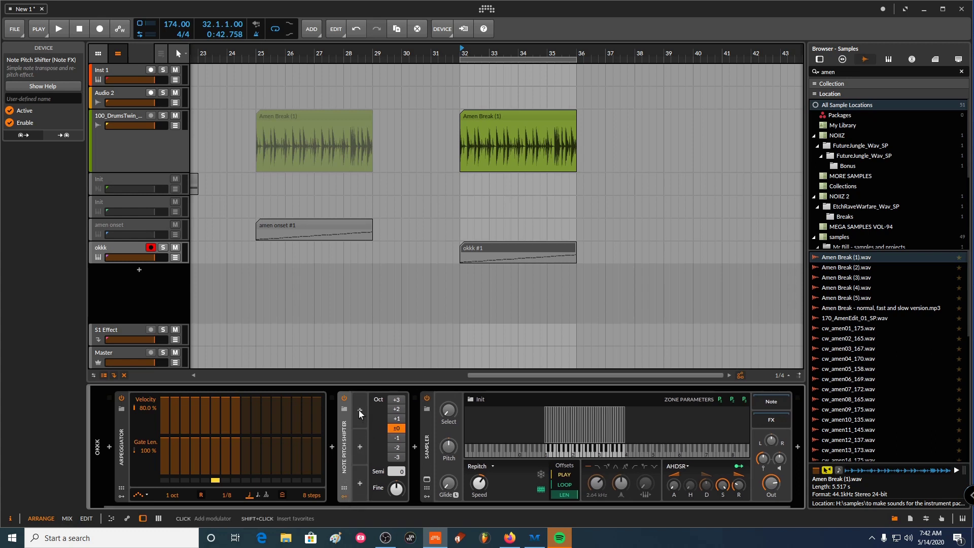
click(359, 412)
text(steps)
key(Down)
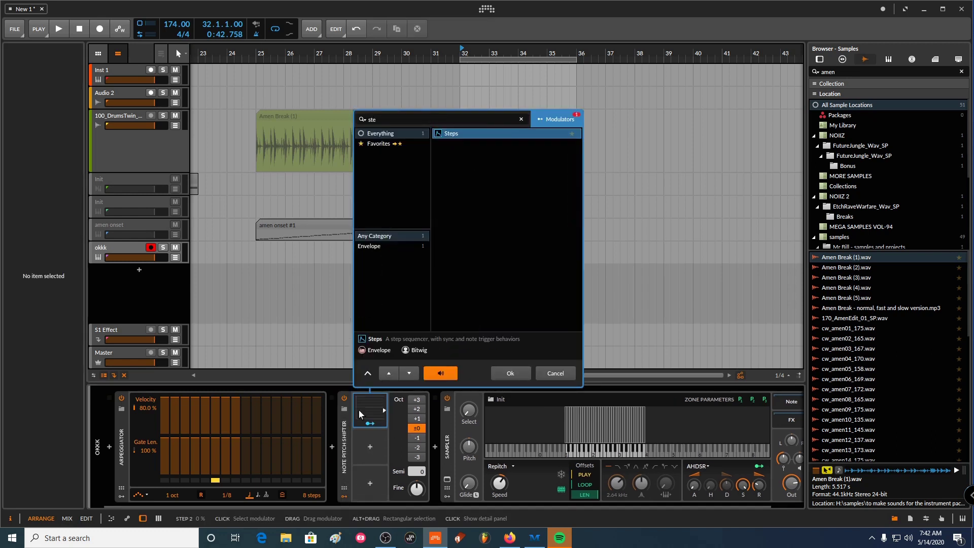
key(Return)
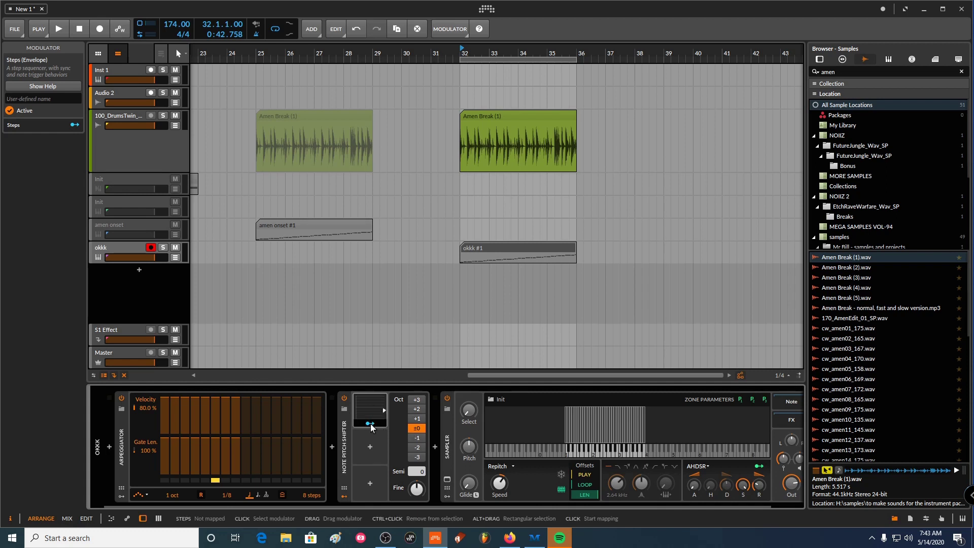
Map the Steps modulator to the Note Pitch Shifter's Semi parameter with a modulation amount of 3
click(369, 423)
drag(418, 473, 418, 467)
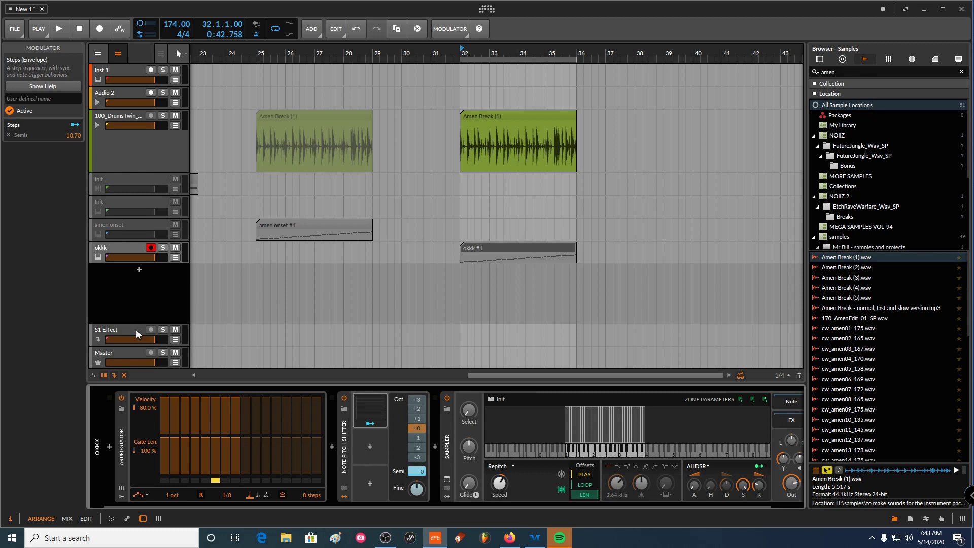
double_click(73, 135)
text(3)
key(Return)
Configure the Steps modulator as a 3-step Note Advance sequence, with the second step raised and the third step higher still
click(373, 401)
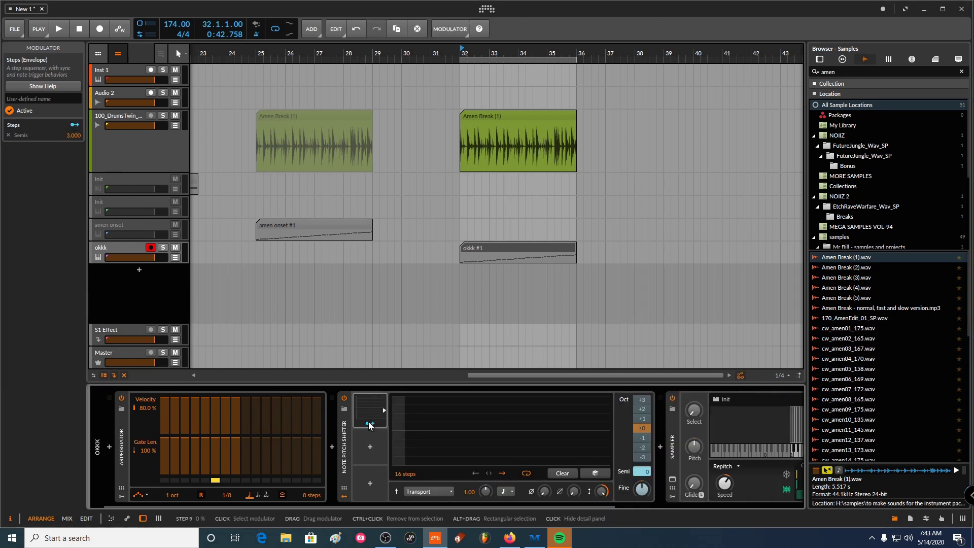
drag(437, 442, 438, 441)
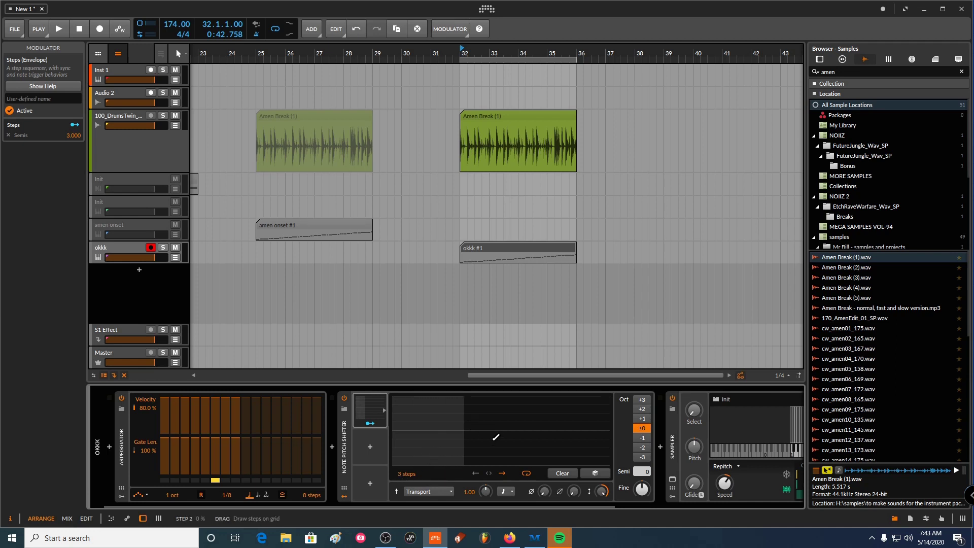
click(437, 492)
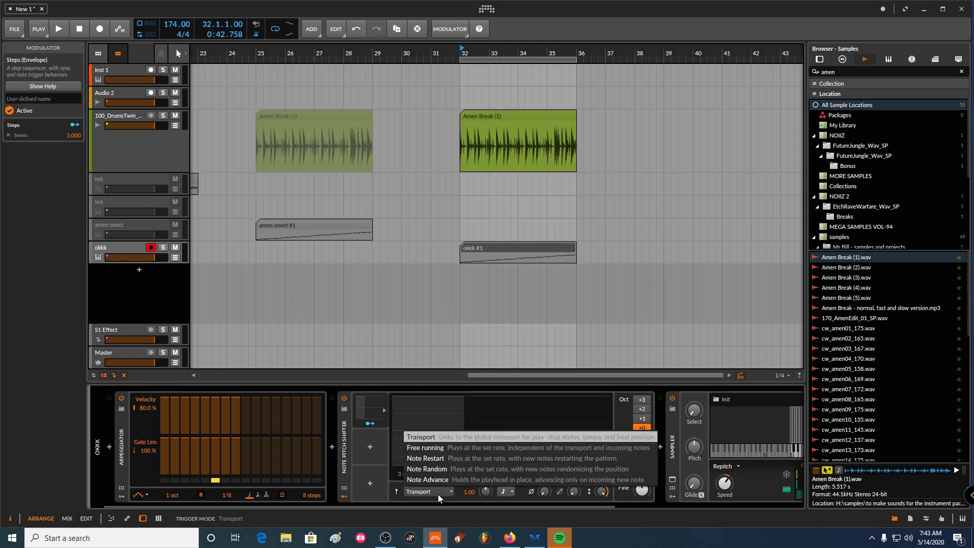
click(447, 479)
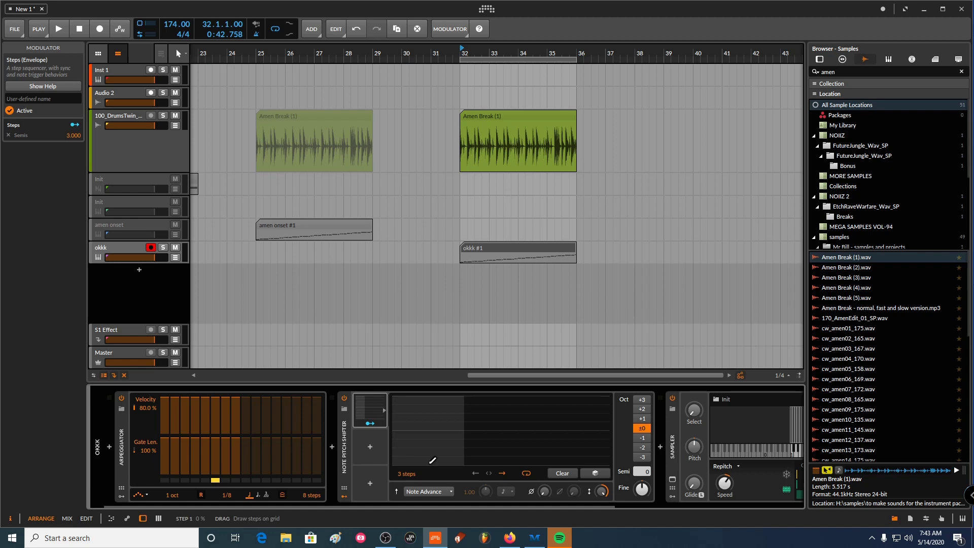
drag(485, 419, 496, 413)
mouse_move(571, 409)
mouse_down()
mouse_move(570, 400)
mouse_move(544, 407)
mouse_up()
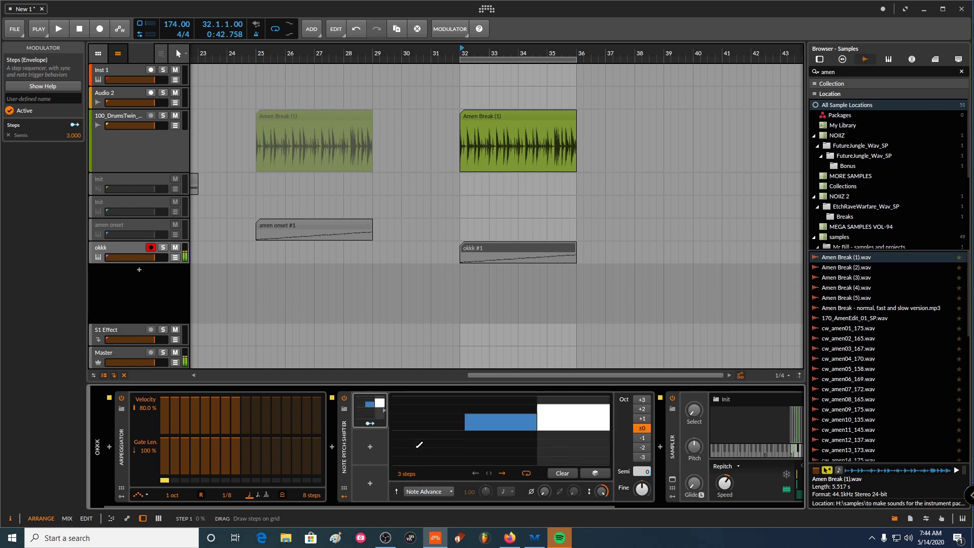
Set the project tempo to 240 BPM
scroll(418, 234, down, 5)
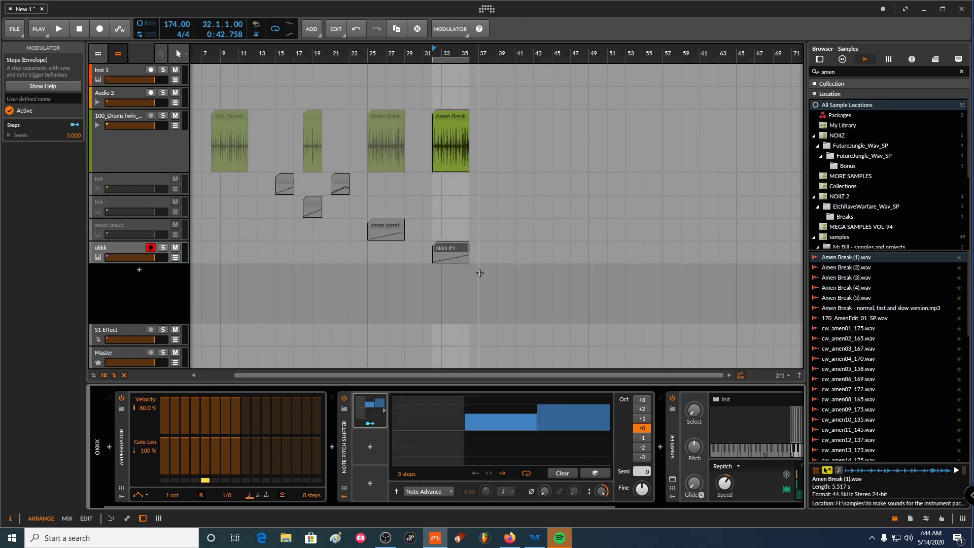
double_click(165, 25)
text(240)
key(Return)
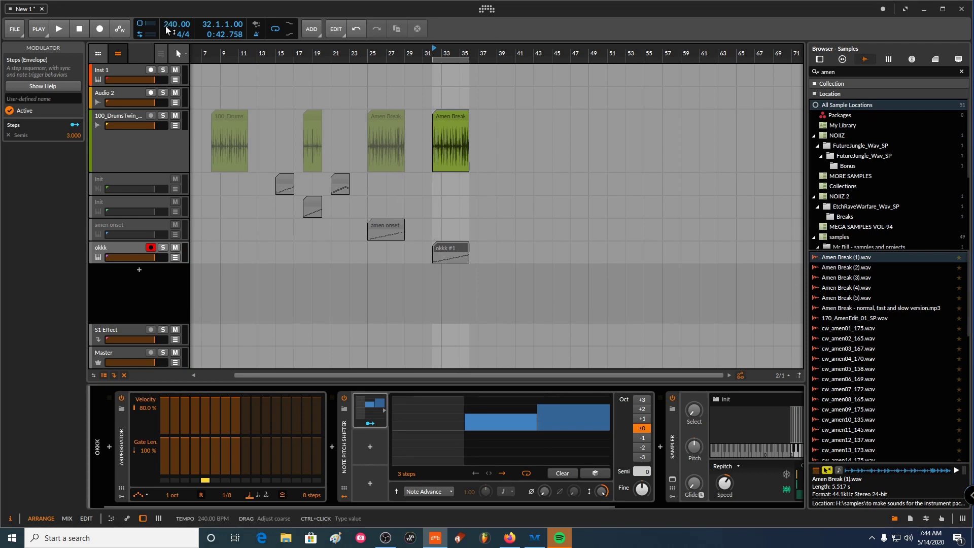
scroll(465, 229, up, 3)
scroll(465, 229, up, 2)
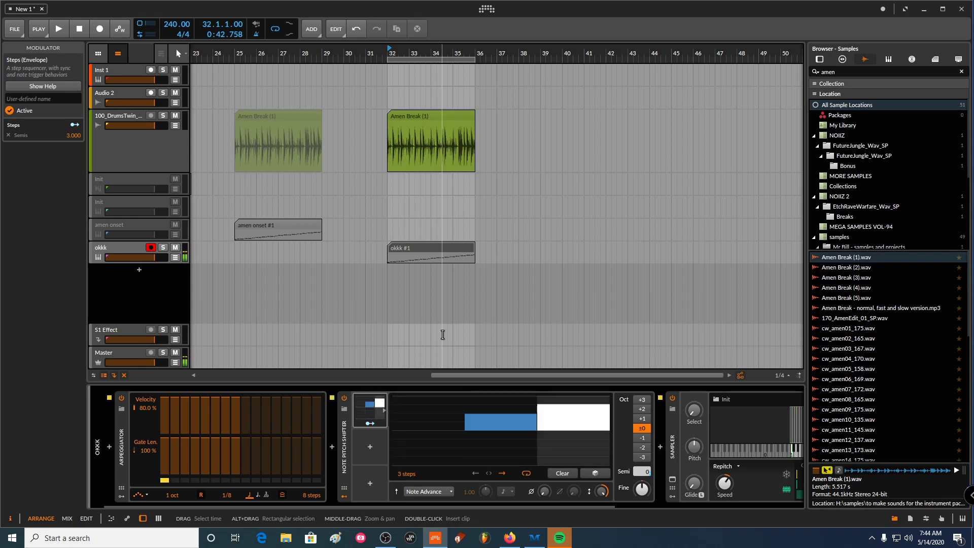
key(space)
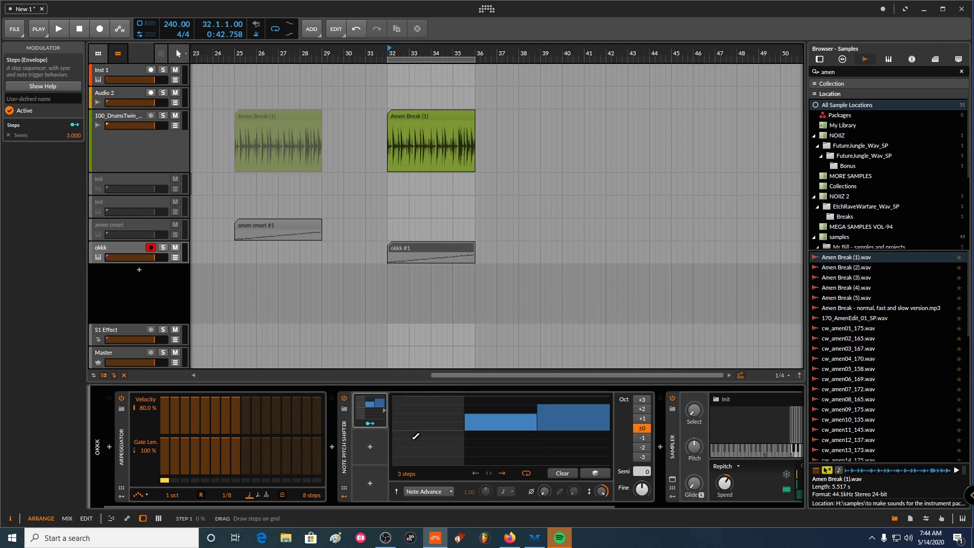